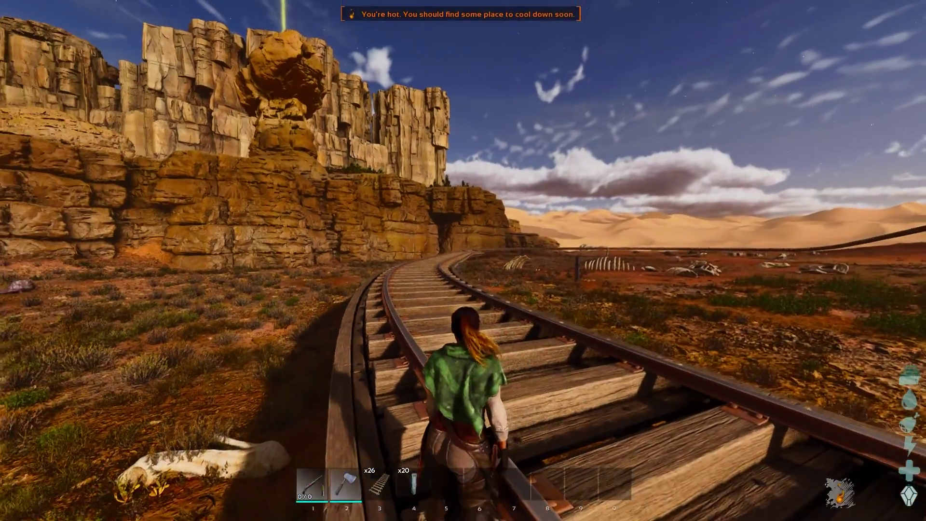
Run the character along the rail track and hop up onto the rail.
{"action": "key", "text": "w"}
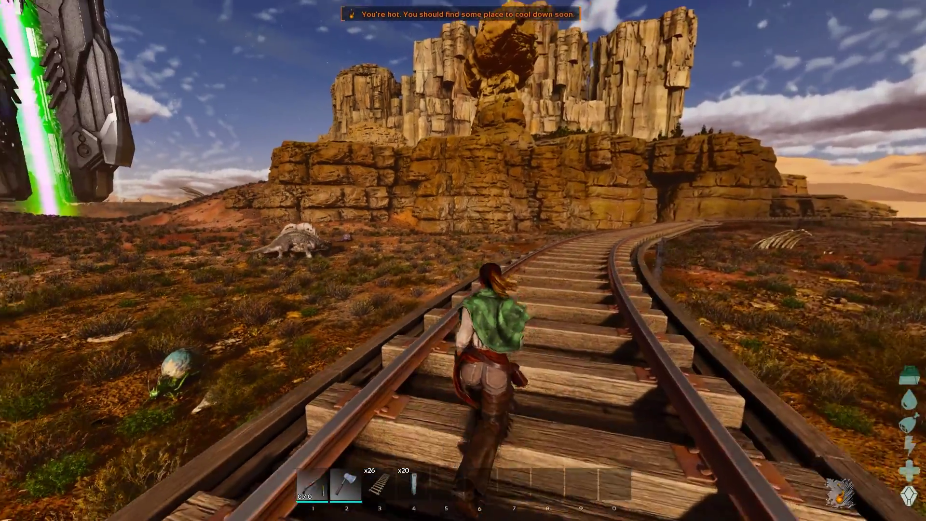
{"action": "key", "text": "w"}
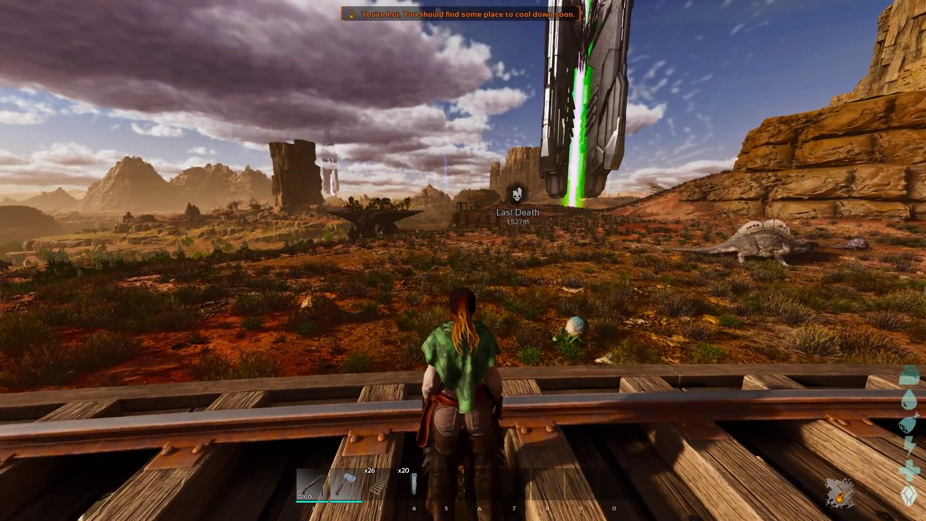
{"action": "key", "text": "space"}
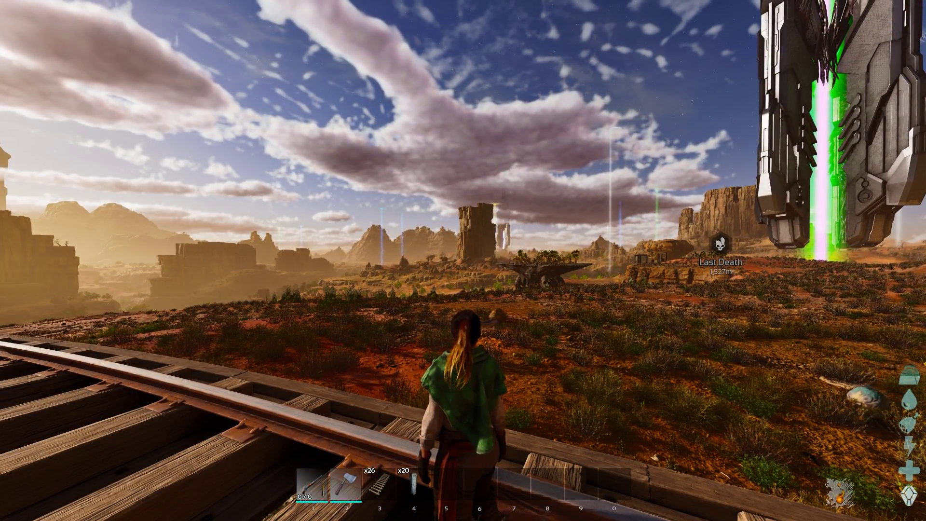
Pause with Esc, open Settings, browse Video, Graphics and Advanced tabs, then return to General video.
{"action": "key", "text": "Escape"}
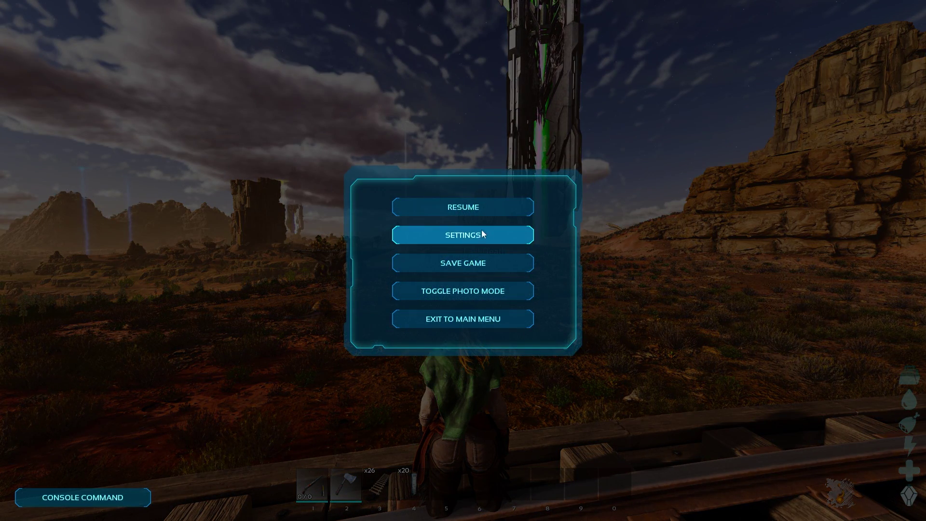
{"action": "left_click", "coordinate": [456, 232]}
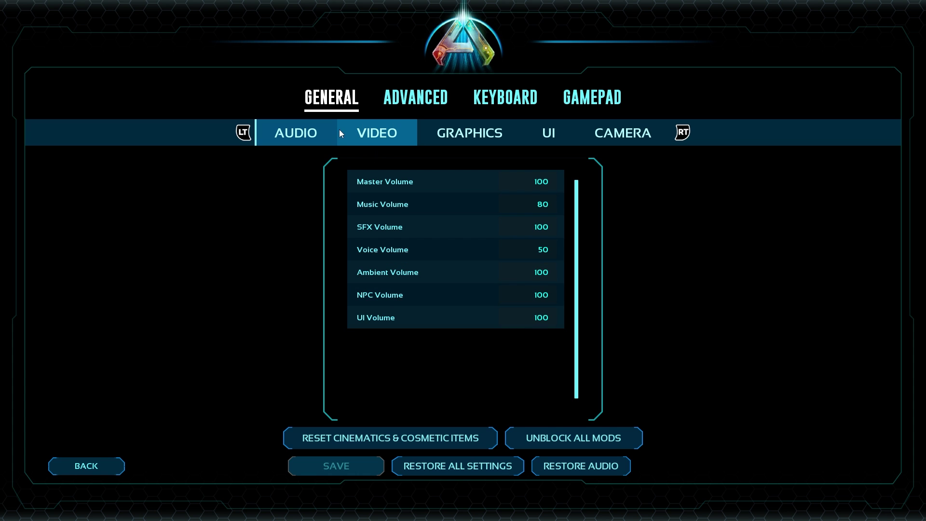
{"action": "left_click", "coordinate": [357, 132]}
{"action": "left_click", "coordinate": [435, 128]}
{"action": "left_click", "coordinate": [404, 131]}
{"action": "left_click", "coordinate": [442, 132]}
{"action": "left_click", "coordinate": [401, 132]}
{"action": "left_click", "coordinate": [432, 99]}
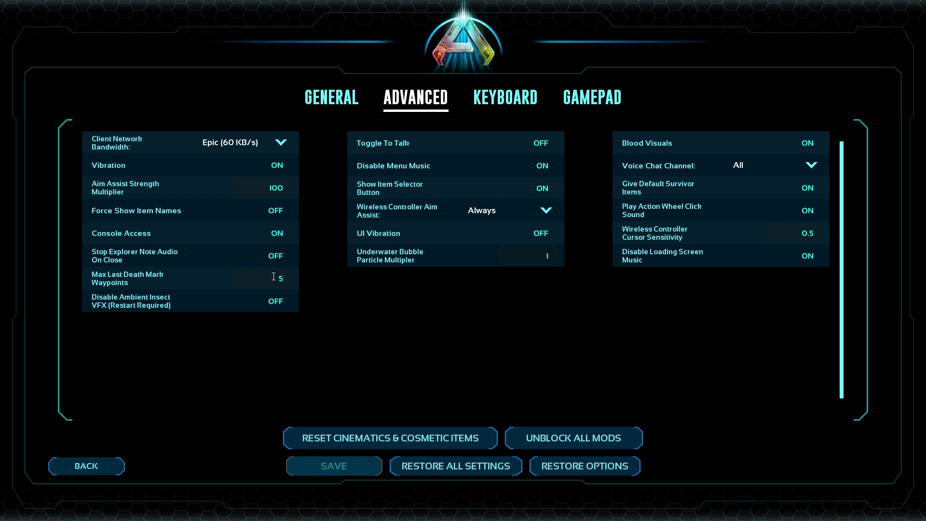
{"action": "left_click", "coordinate": [334, 106]}
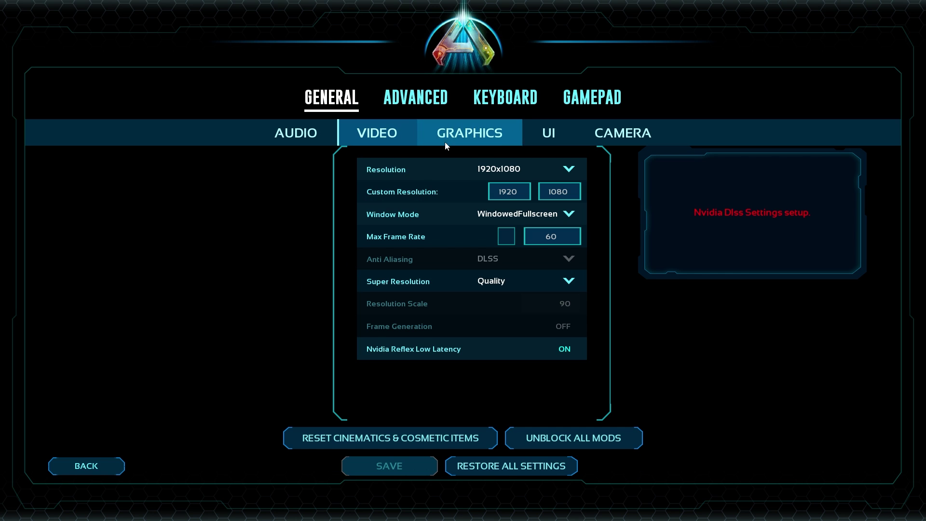
Leave Resolution at 1920x1080 after checking its list, then bring up the Window Mode choices.
{"action": "left_click", "coordinate": [300, 133]}
{"action": "left_click", "coordinate": [363, 130]}
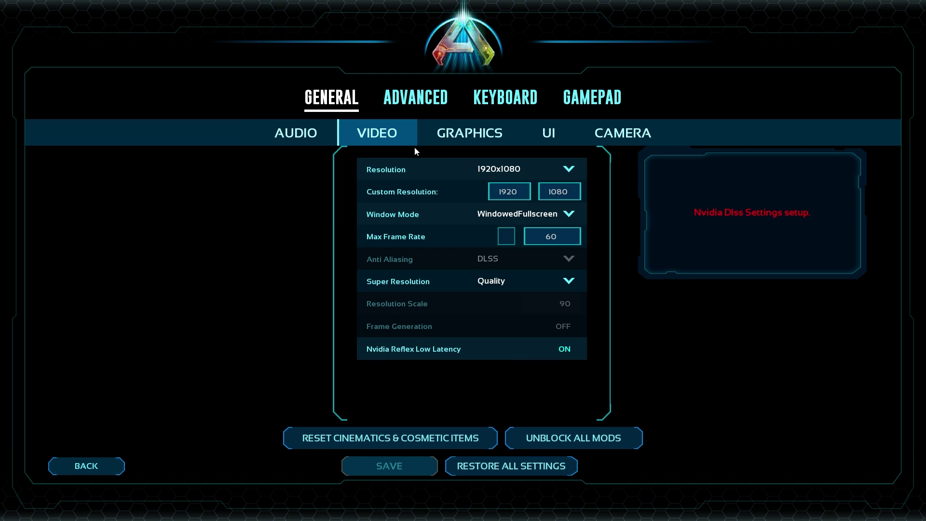
{"action": "left_click", "coordinate": [513, 171]}
{"action": "left_click", "coordinate": [529, 166]}
{"action": "left_click", "coordinate": [529, 167]}
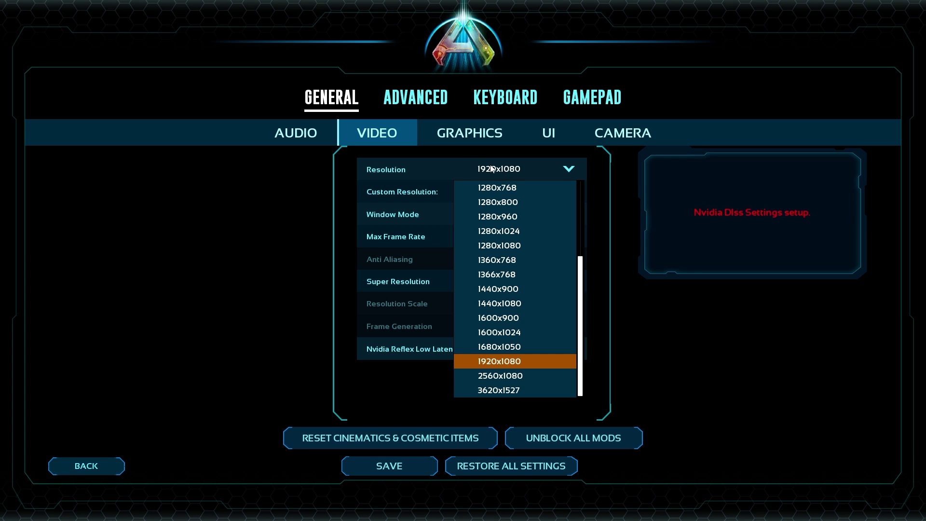
{"action": "left_click", "coordinate": [528, 362]}
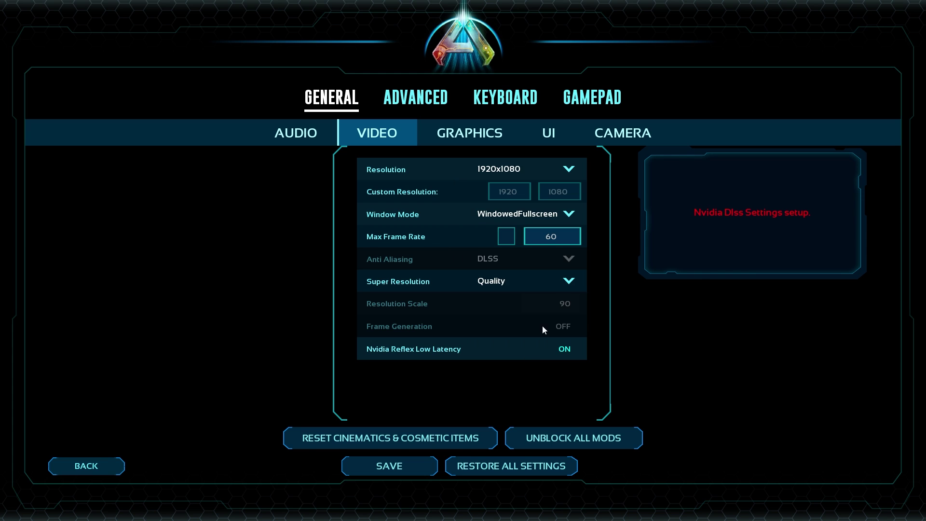
{"action": "left_click", "coordinate": [529, 170]}
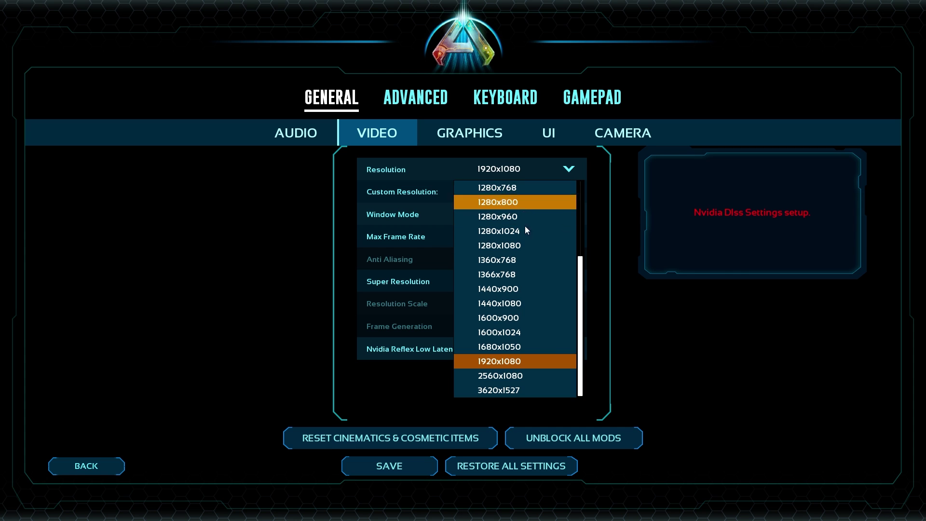
{"action": "left_click", "coordinate": [527, 168]}
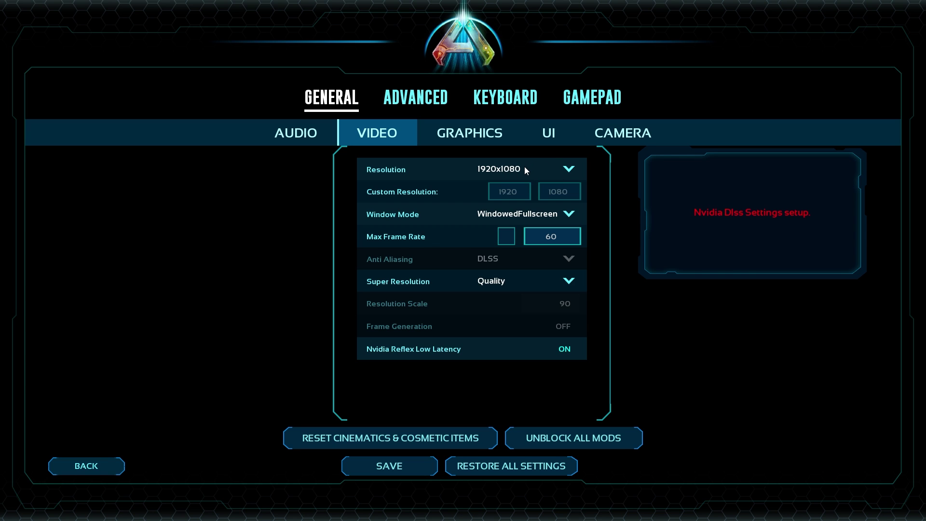
{"action": "left_click", "coordinate": [528, 218]}
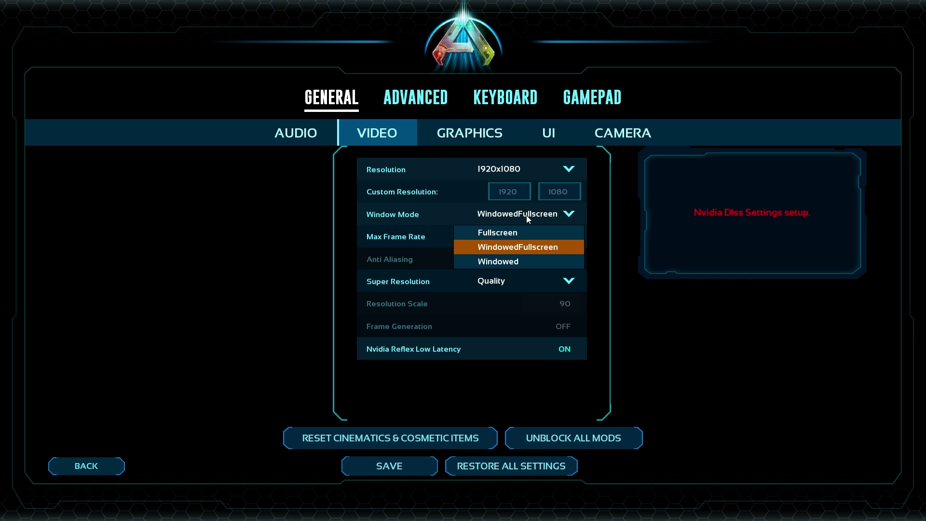
Leave Window Mode on WindowedFullscreen.
{"action": "left_click", "coordinate": [519, 247]}
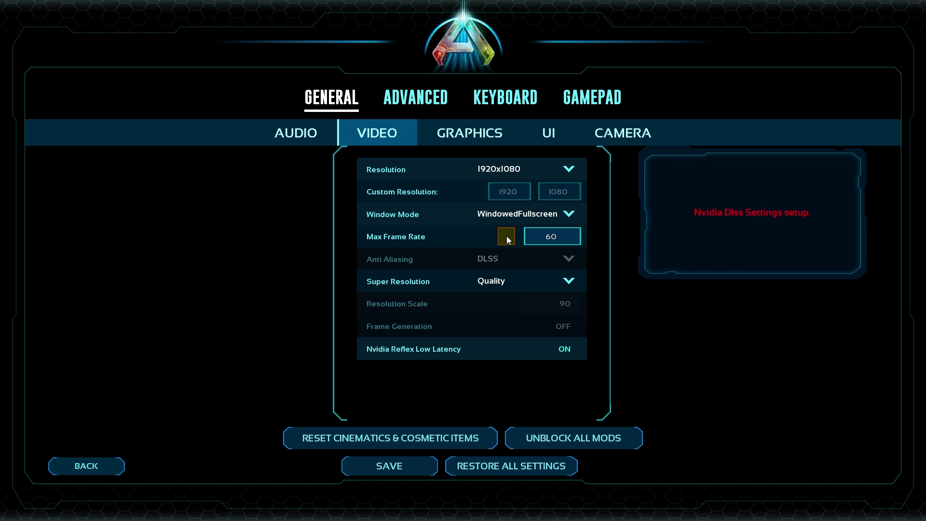
Leave Max Frame Rate at 60 and look through the Super Resolution modes.
{"action": "left_click", "coordinate": [552, 234]}
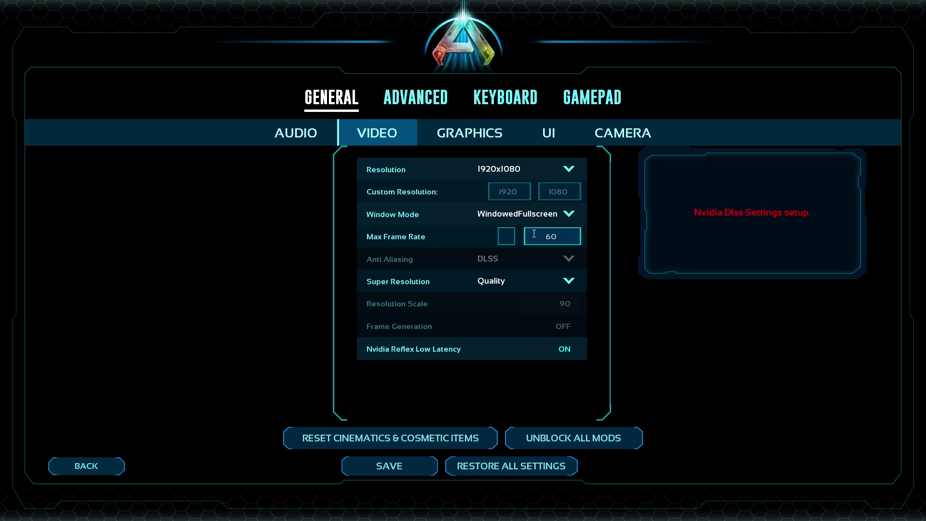
{"action": "left_click", "coordinate": [550, 235]}
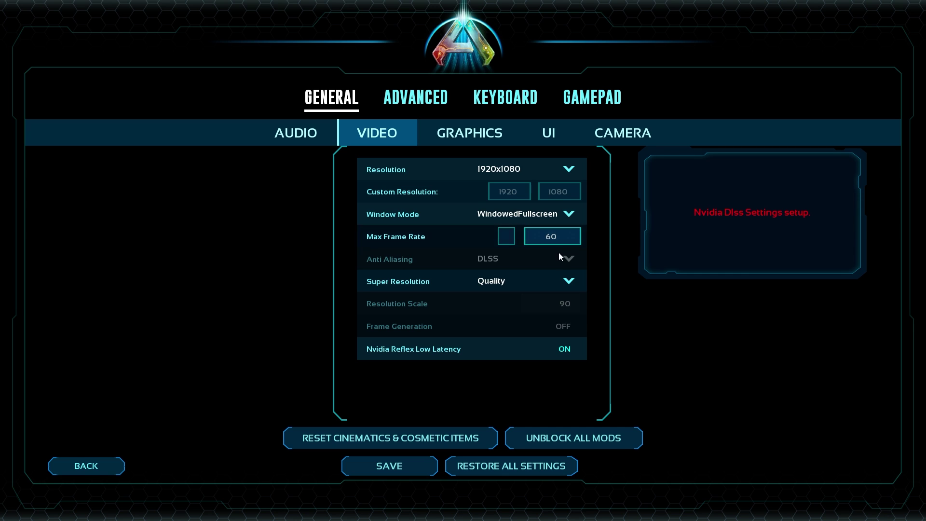
{"action": "left_click", "coordinate": [570, 283]}
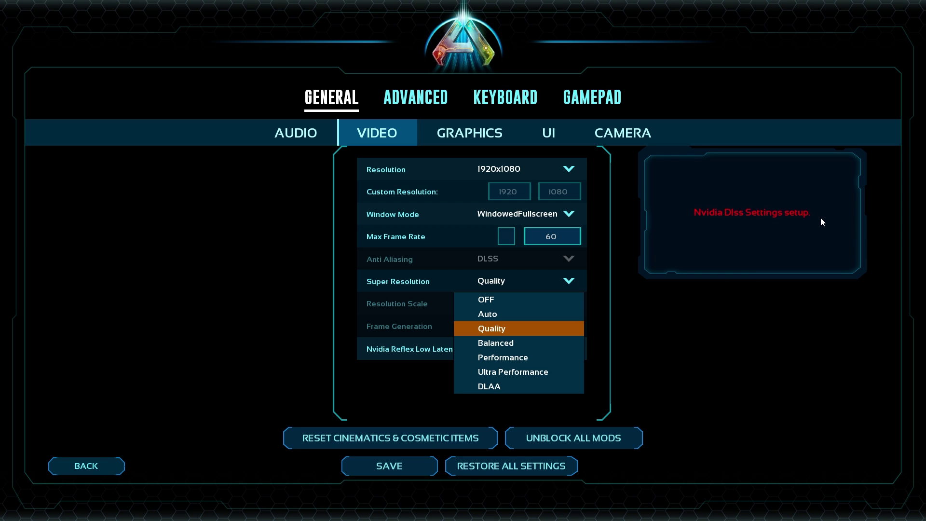
Keep DLSS Super Resolution on Quality and switch to the Graphics quality settings.
{"action": "left_click", "coordinate": [820, 218]}
{"action": "left_click", "coordinate": [550, 282]}
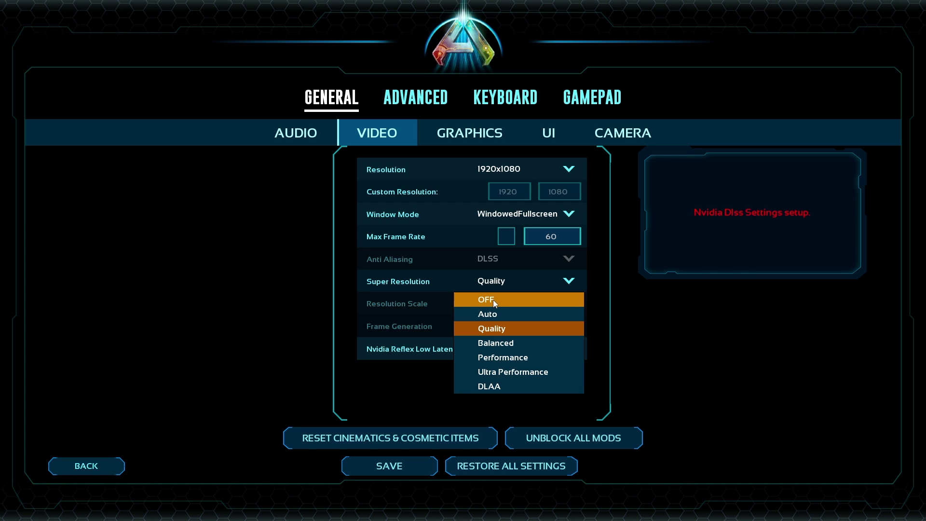
{"action": "left_click", "coordinate": [690, 319]}
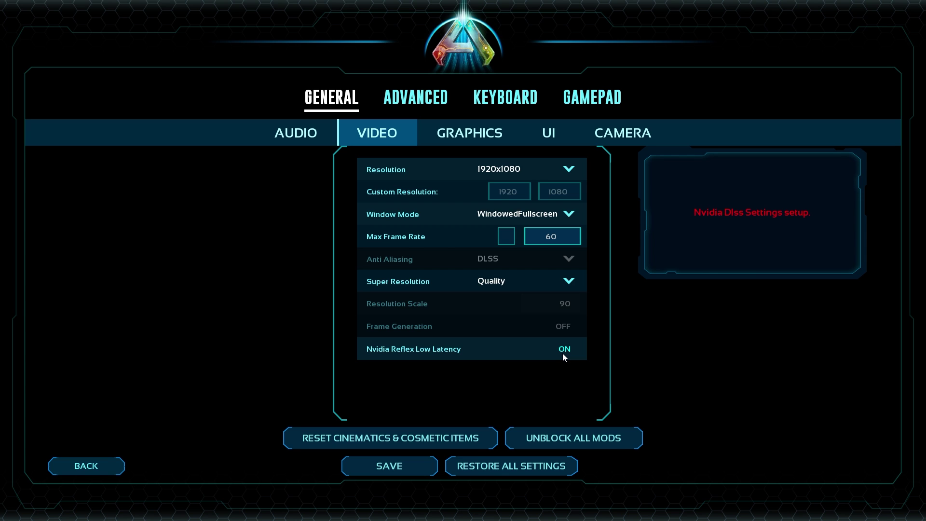
{"action": "left_click", "coordinate": [458, 133]}
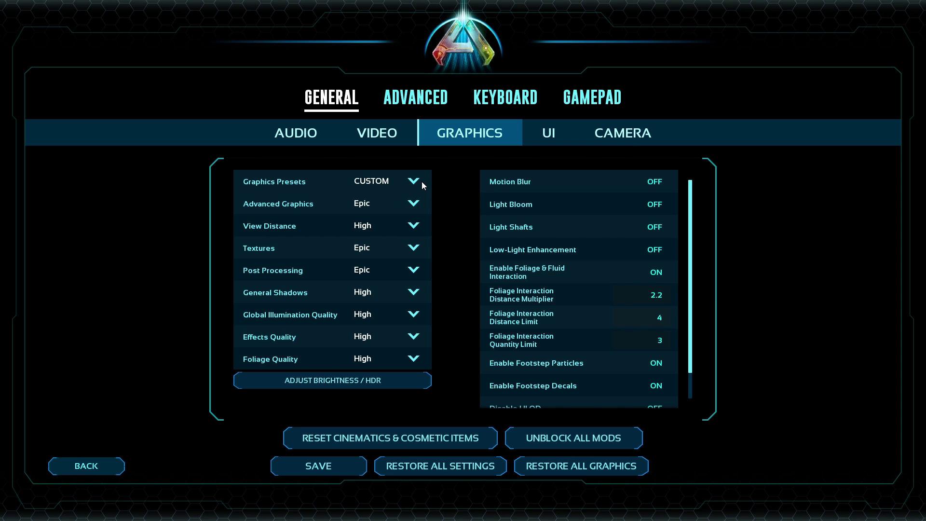
{"action": "scroll", "coordinate": [422, 182], "scroll_direction": "down", "scroll_amount": 2}
{"action": "scroll", "coordinate": [410, 210], "scroll_direction": "up", "scroll_amount": 2}
{"action": "scroll", "coordinate": [426, 223], "scroll_direction": "down", "scroll_amount": 2}
{"action": "scroll", "coordinate": [426, 223], "scroll_direction": "up", "scroll_amount": 2}
{"action": "left_click", "coordinate": [419, 202]}
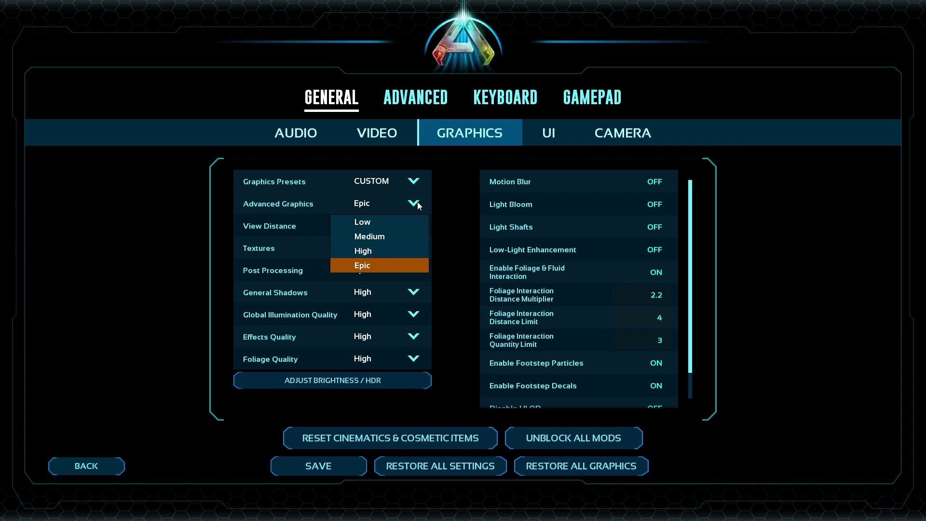
{"action": "left_click", "coordinate": [290, 207]}
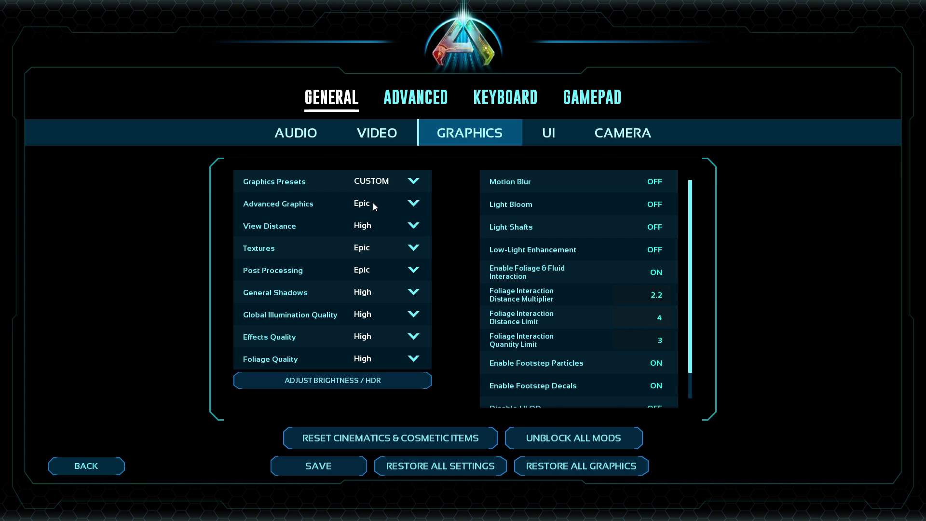
{"action": "left_click", "coordinate": [414, 204]}
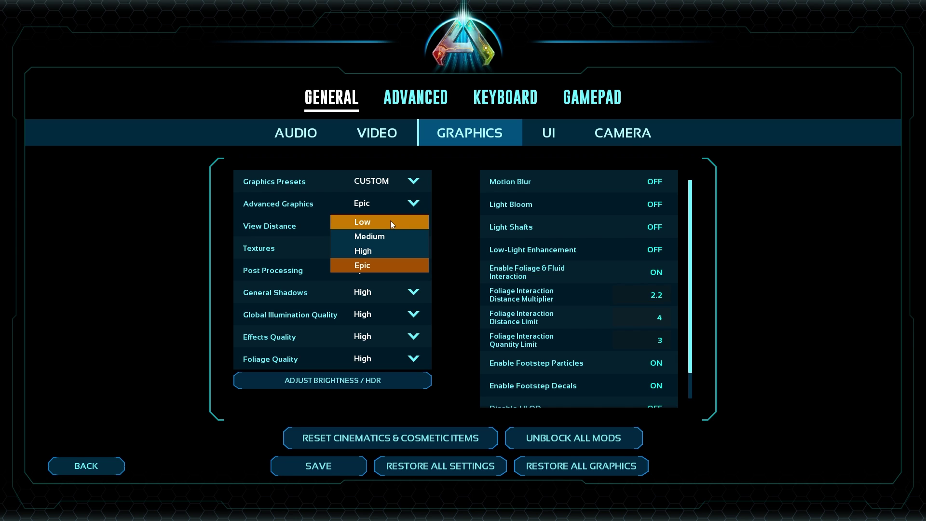
{"action": "left_click", "coordinate": [375, 266]}
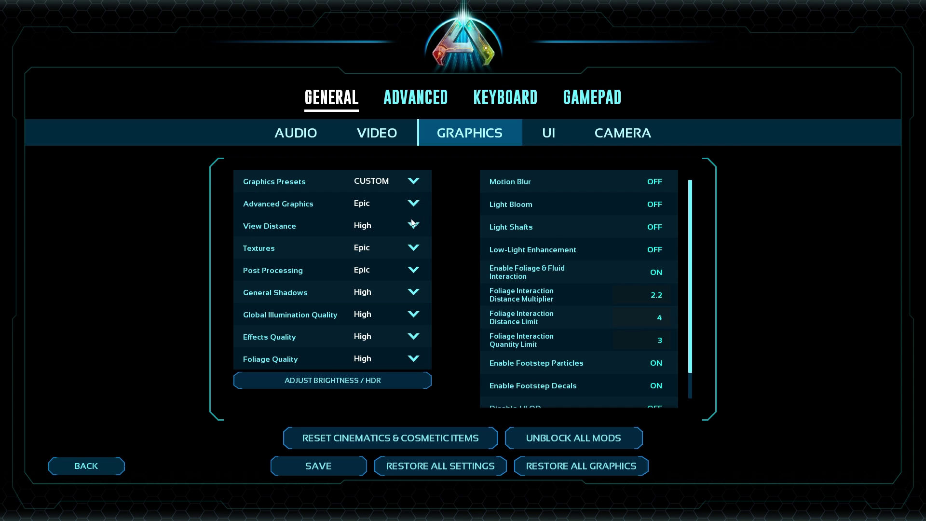
Change View Distance from High to Epic in its quality dropdown.
{"action": "left_click", "coordinate": [382, 228]}
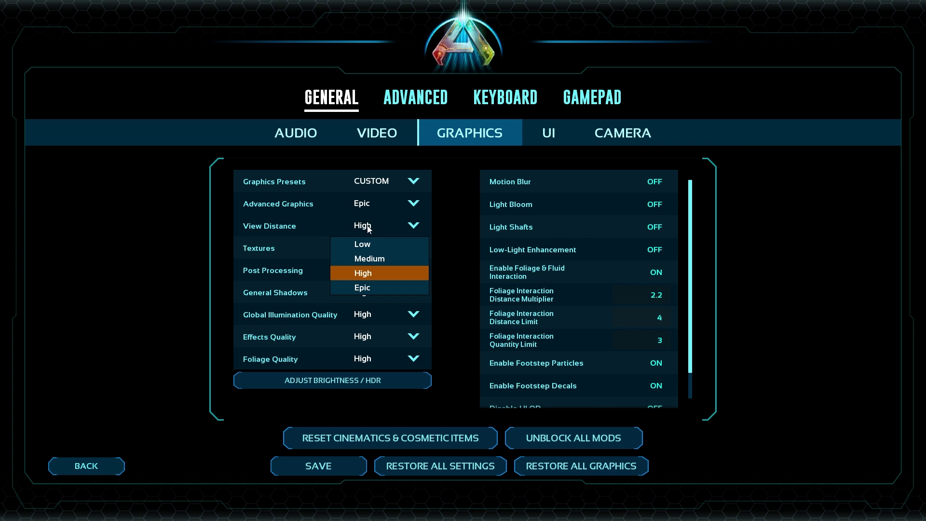
{"action": "left_click", "coordinate": [367, 288]}
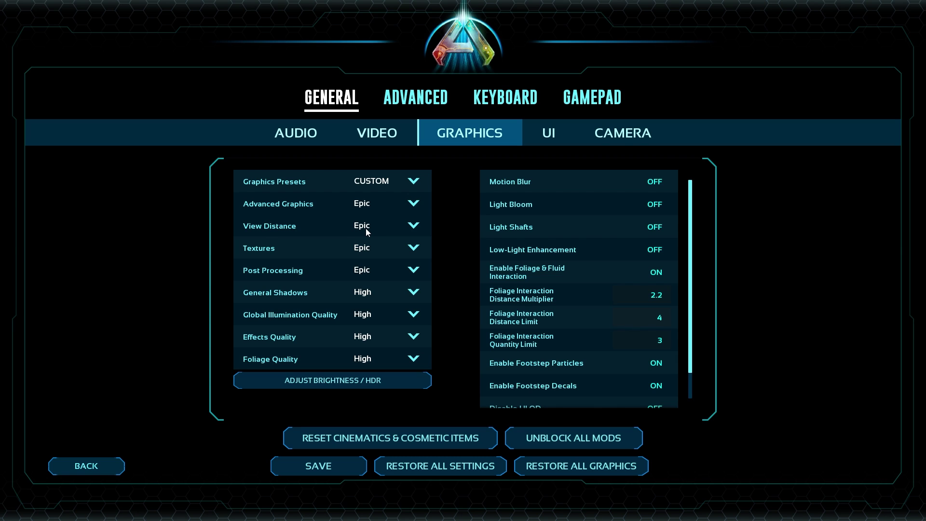
{"action": "left_click", "coordinate": [369, 251]}
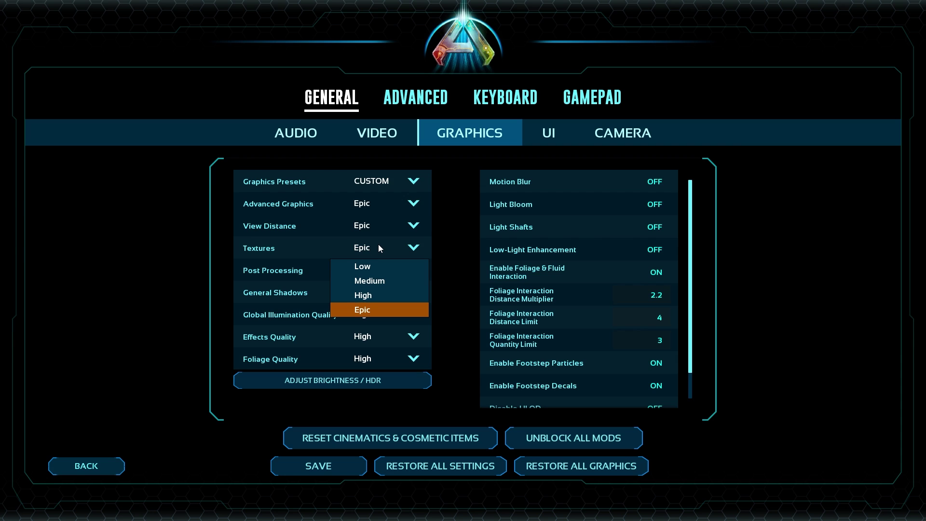
{"action": "left_click", "coordinate": [378, 245]}
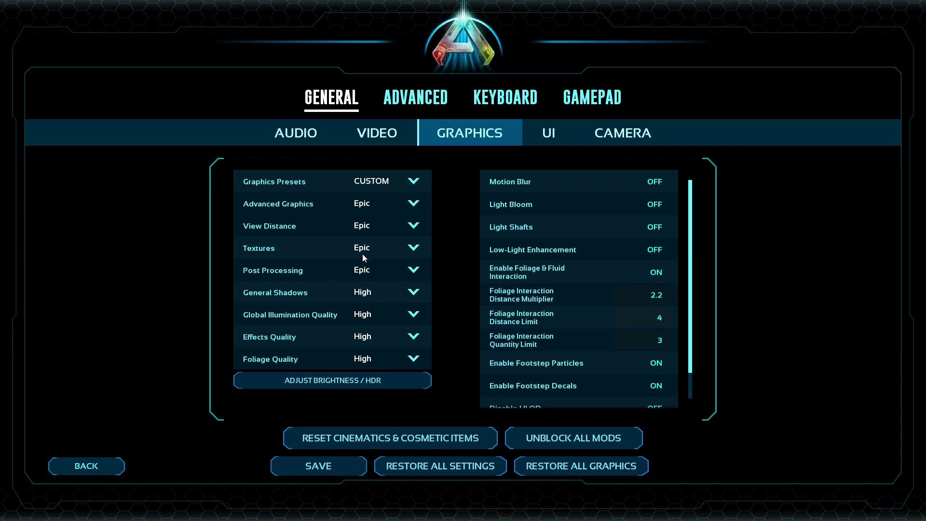
{"action": "left_click", "coordinate": [372, 272]}
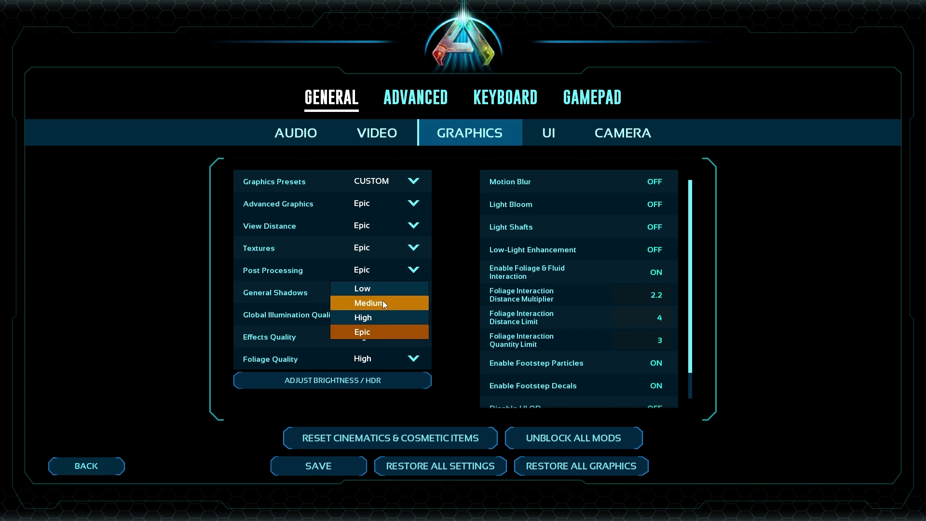
{"action": "left_click", "coordinate": [441, 269]}
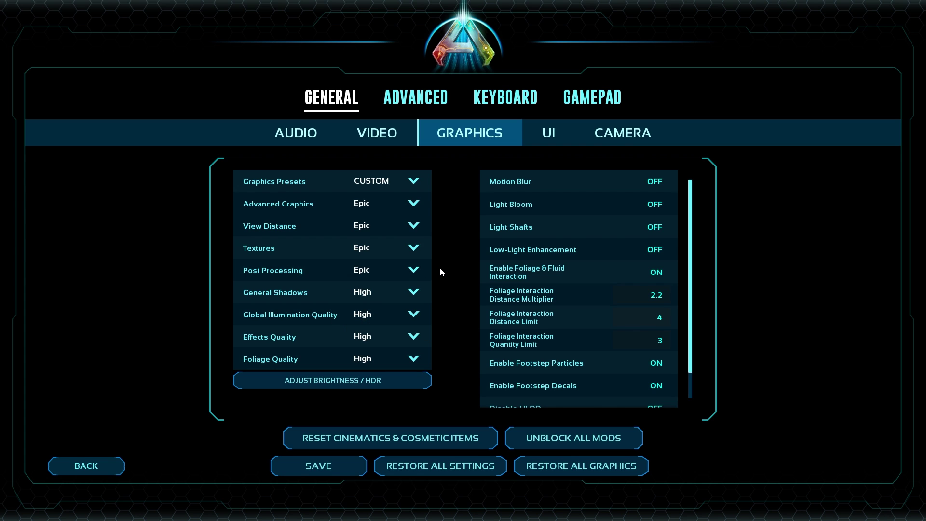
{"action": "left_click", "coordinate": [387, 294]}
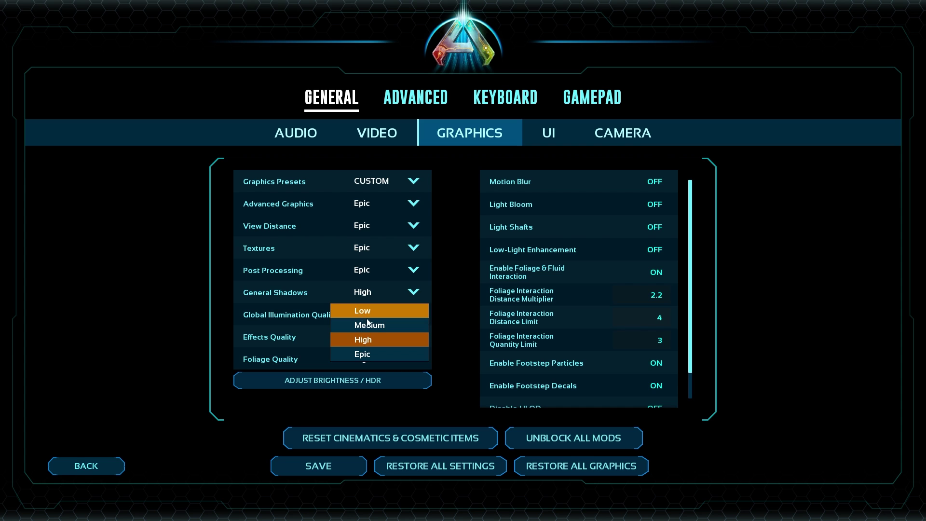
Leave General Shadows at High and set Global Illumination Quality to Epic, confirming the choice.
{"action": "left_click", "coordinate": [378, 340]}
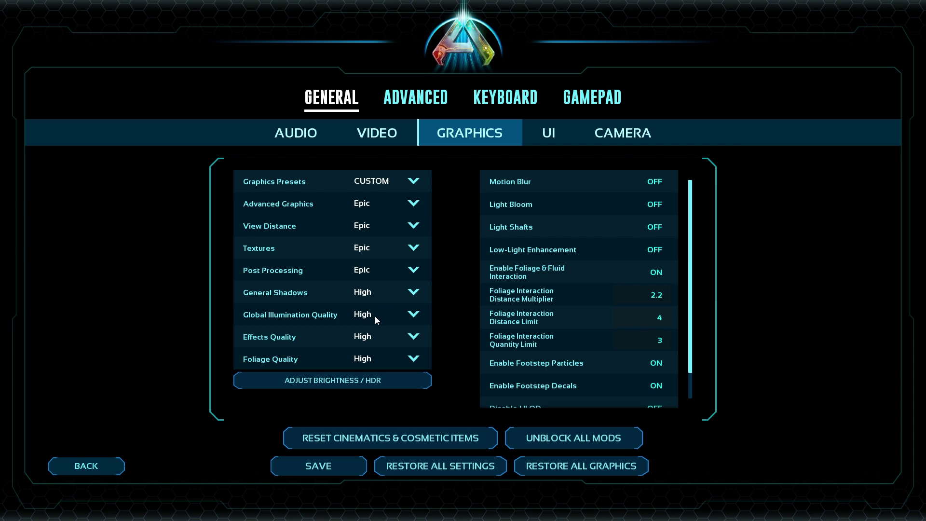
{"action": "left_click", "coordinate": [375, 316]}
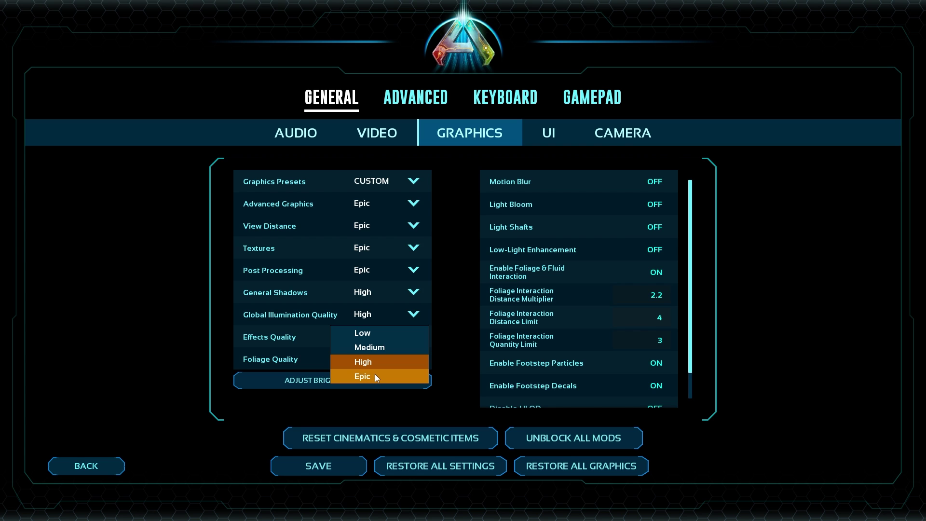
{"action": "left_click", "coordinate": [375, 374]}
{"action": "left_click", "coordinate": [383, 318]}
{"action": "left_click", "coordinate": [365, 378]}
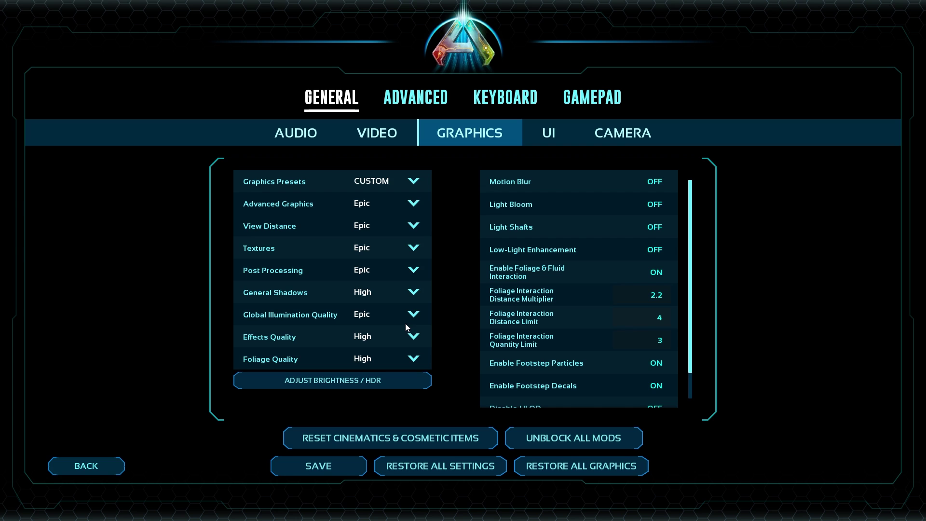
{"action": "left_click", "coordinate": [372, 320]}
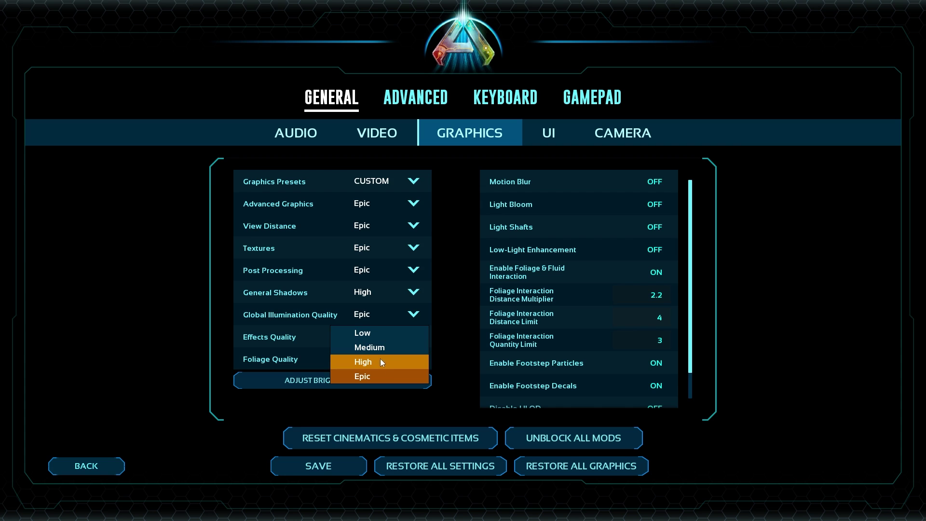
{"action": "left_click", "coordinate": [376, 377]}
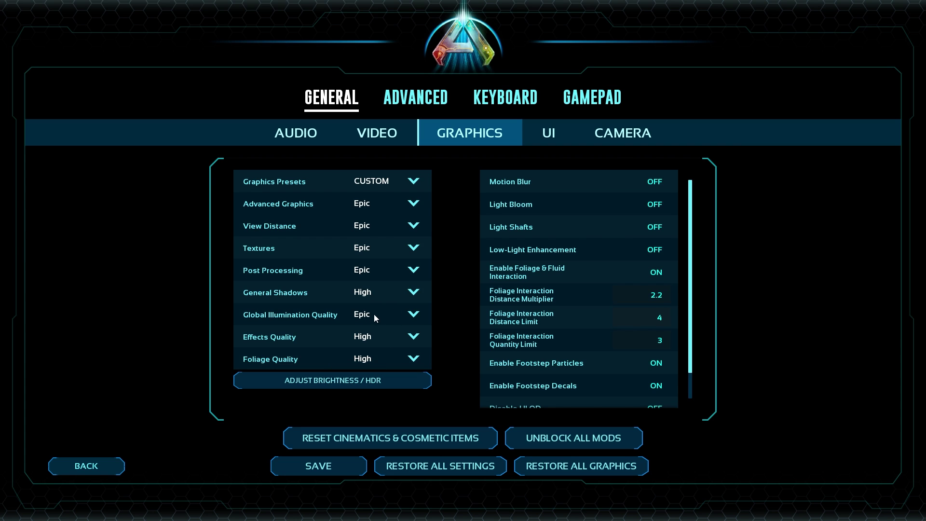
{"action": "left_click", "coordinate": [374, 339]}
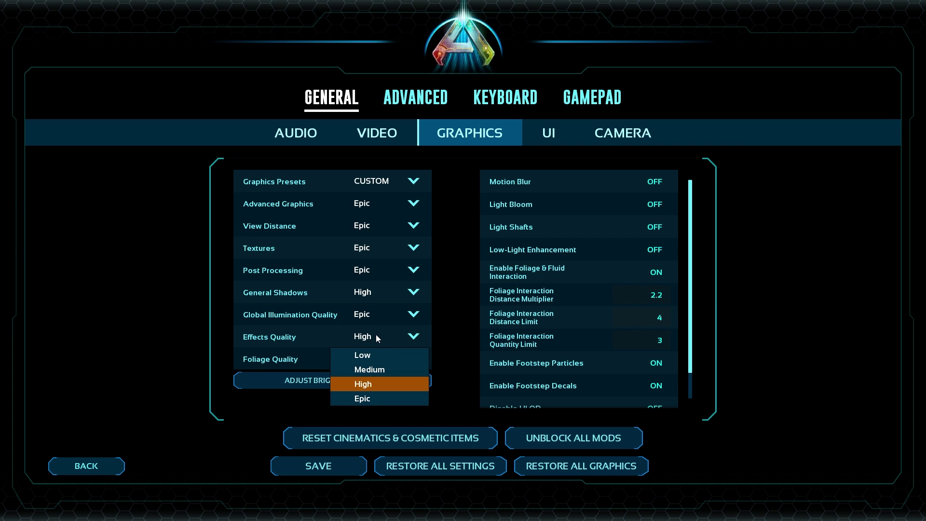
Set Effects Quality to Epic and recheck that it stuck.
{"action": "left_click", "coordinate": [366, 398]}
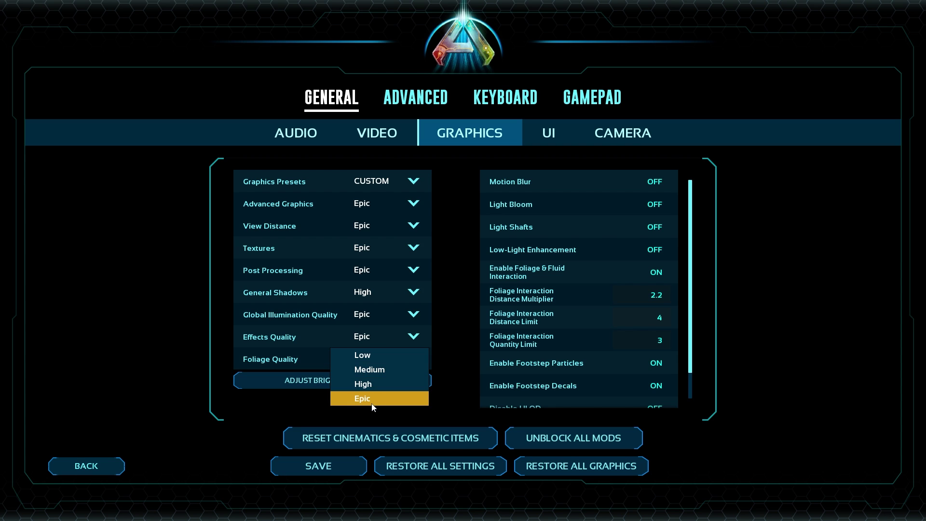
{"action": "left_click", "coordinate": [367, 384]}
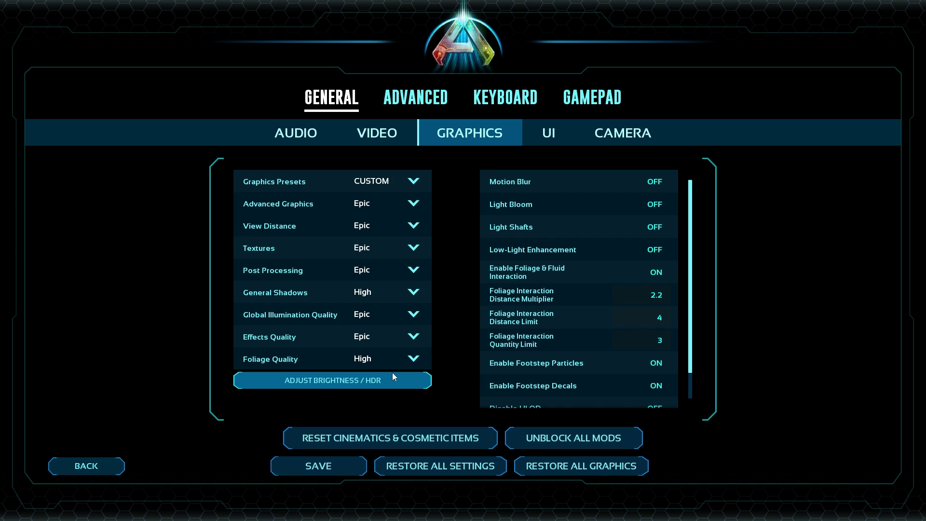
{"action": "left_click", "coordinate": [390, 333]}
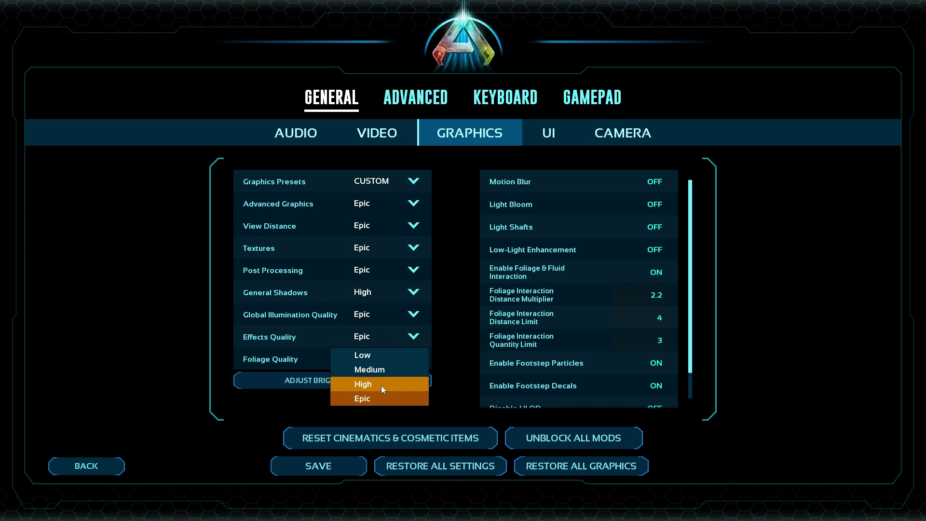
{"action": "left_click", "coordinate": [380, 385]}
{"action": "left_click", "coordinate": [366, 359]}
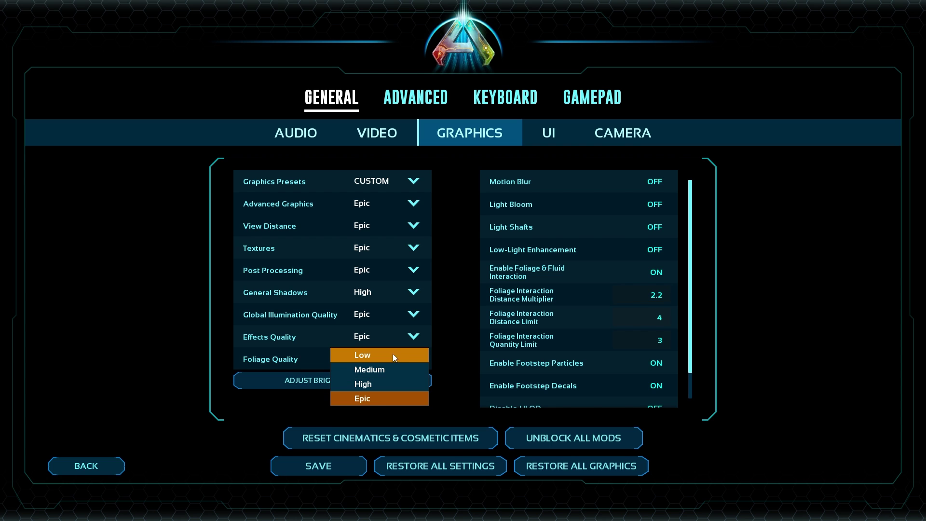
{"action": "left_click", "coordinate": [371, 384]}
Set Foliage Quality to Epic and confirm the choice.
{"action": "left_click", "coordinate": [397, 357]}
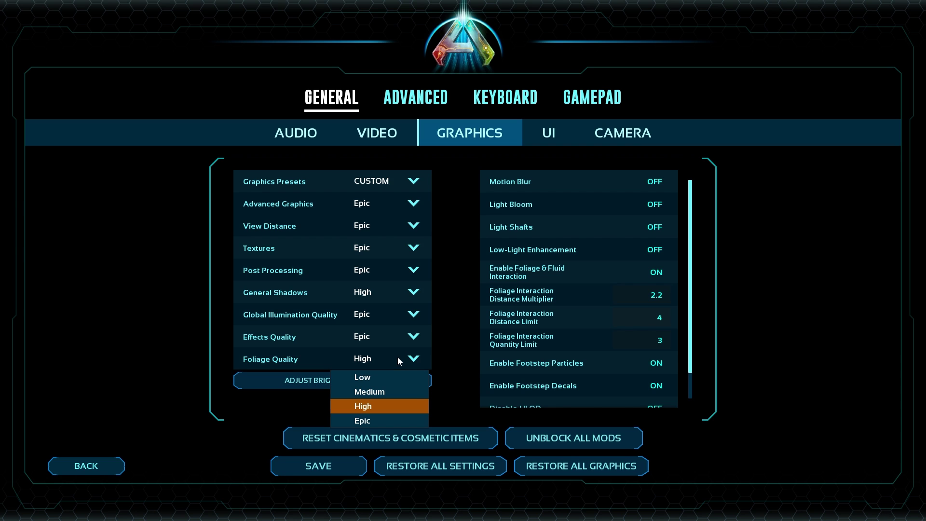
{"action": "left_click", "coordinate": [381, 421]}
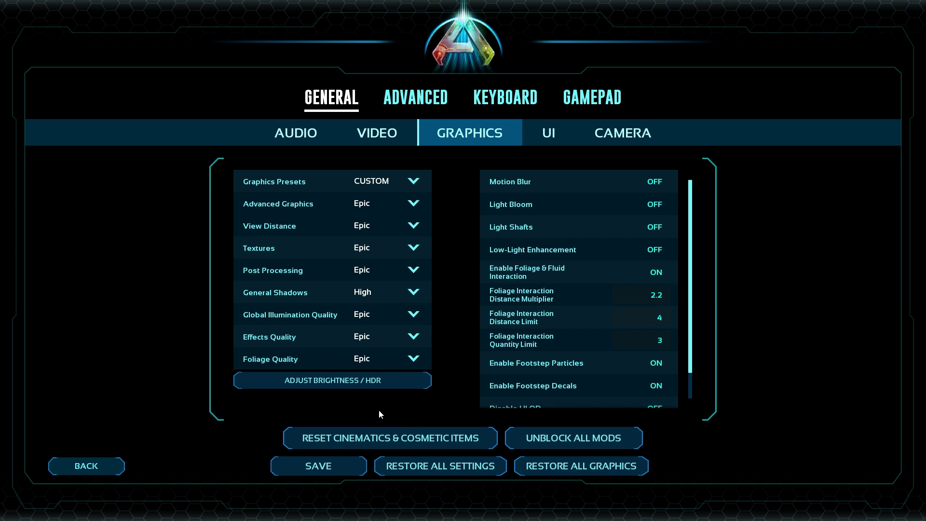
{"action": "left_click", "coordinate": [389, 360]}
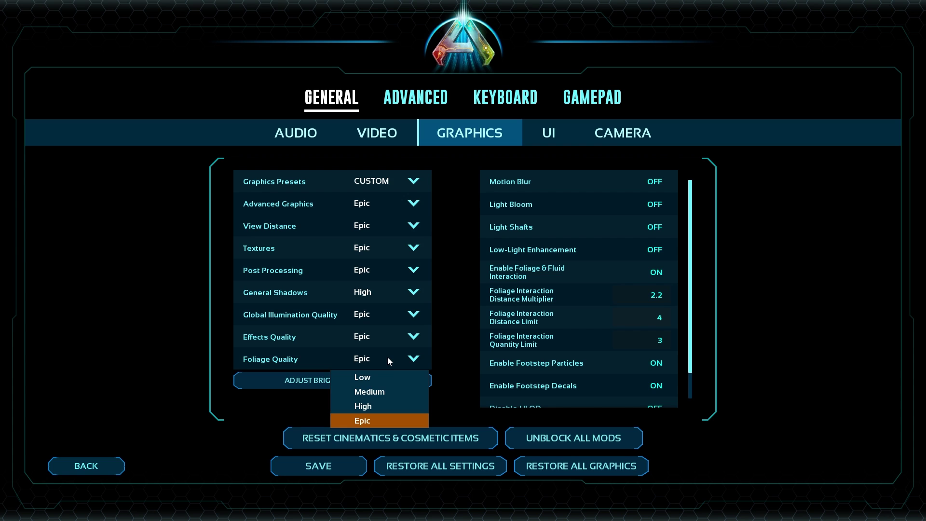
{"action": "left_click", "coordinate": [373, 420]}
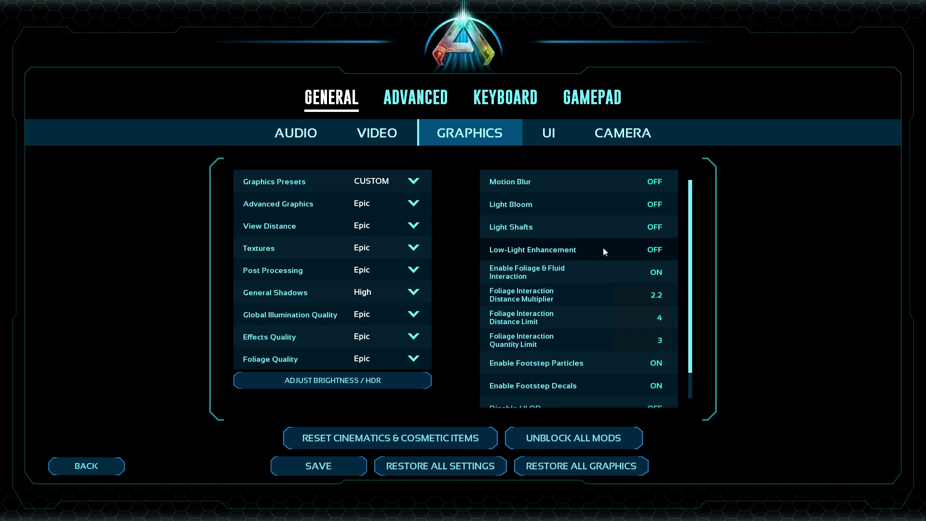
{"action": "scroll", "coordinate": [619, 250], "scroll_direction": "down", "scroll_amount": 2}
{"action": "scroll", "coordinate": [620, 270], "scroll_direction": "up", "scroll_amount": 2}
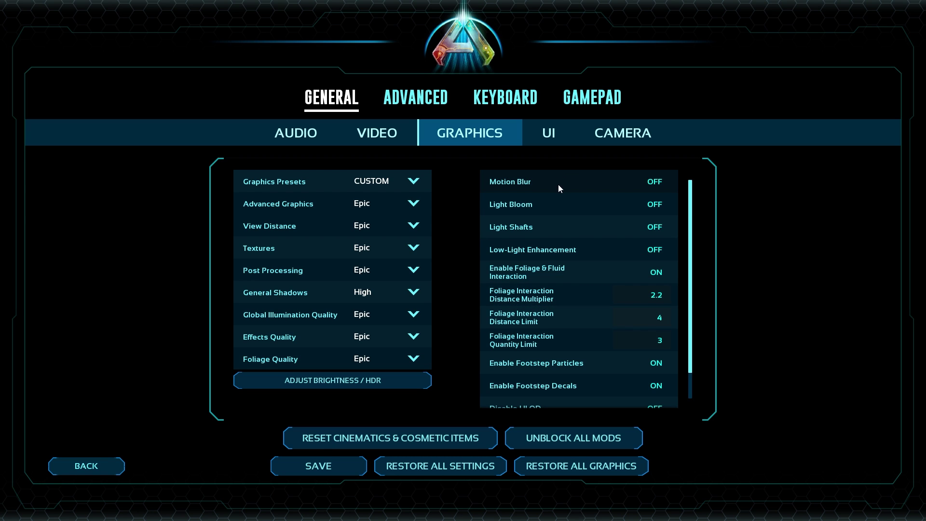
{"action": "scroll", "coordinate": [582, 376], "scroll_direction": "down", "scroll_amount": 1}
{"action": "scroll", "coordinate": [586, 374], "scroll_direction": "up", "scroll_amount": 1}
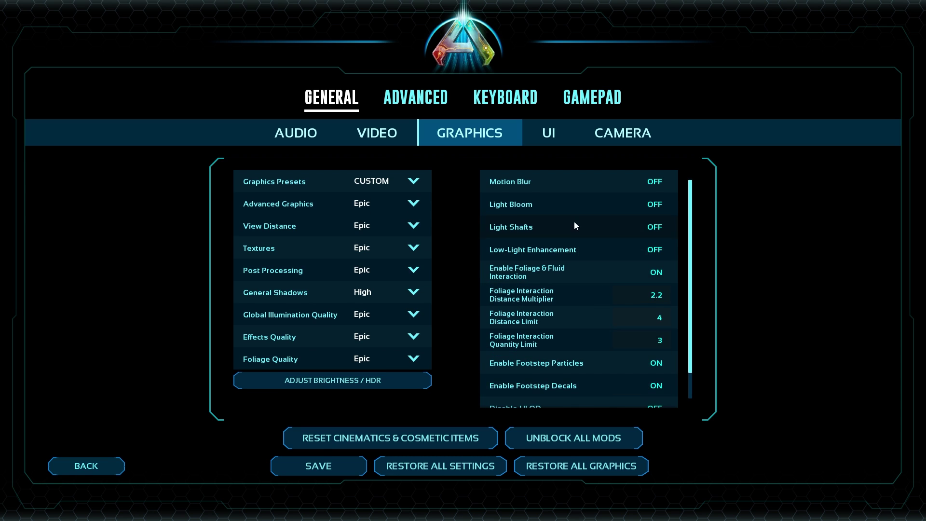